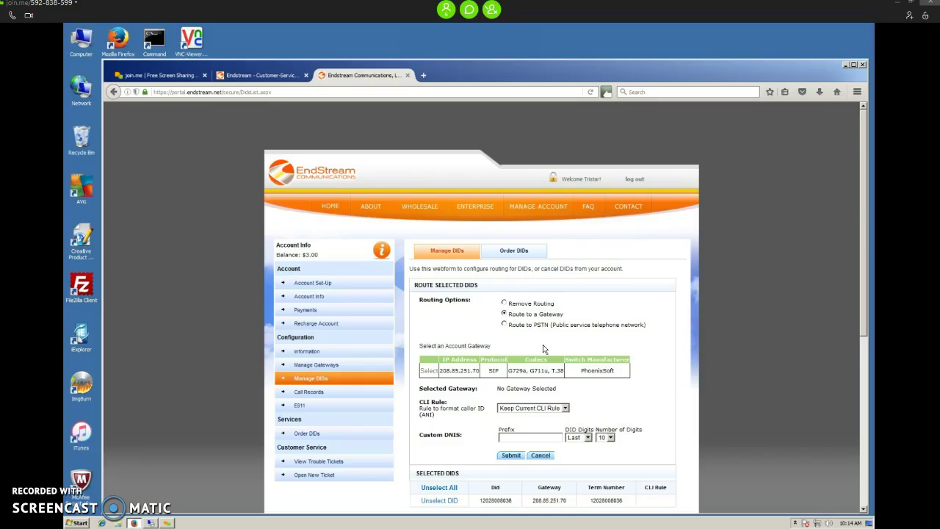
Review the E911 page and the PhoenixSoft gateway, then bring up the Order DIDs form.
left_click(317, 409)
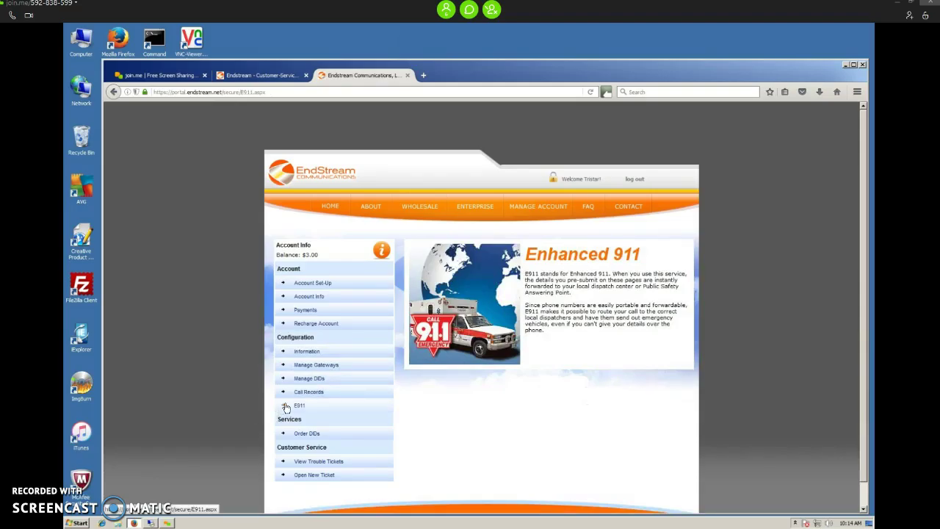
left_click(309, 365)
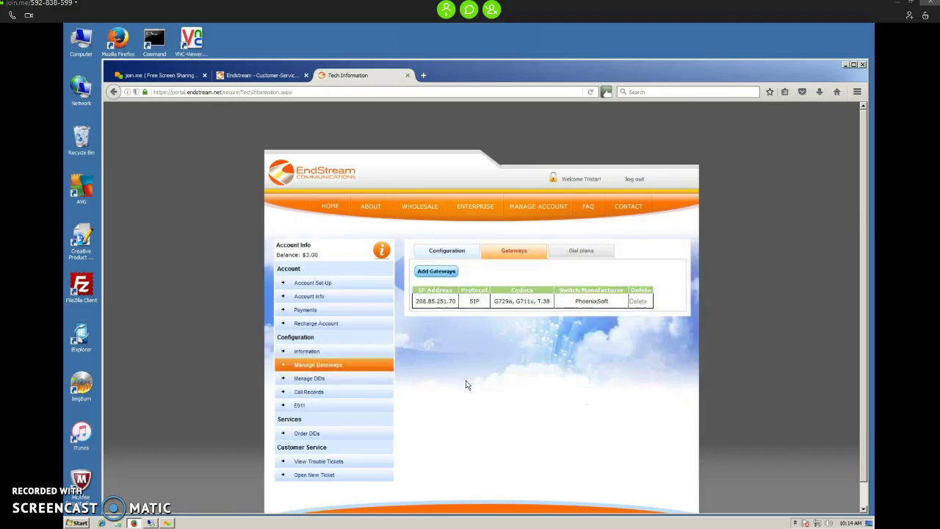
left_click(315, 436)
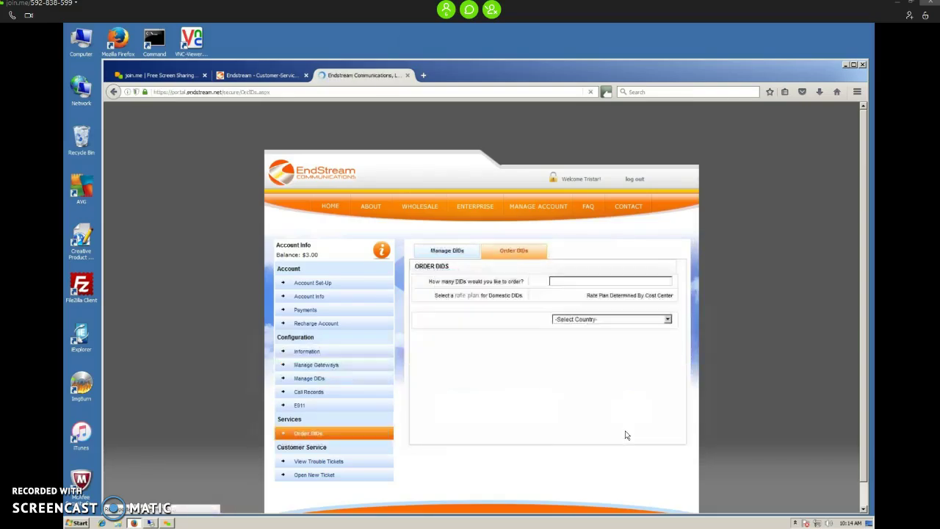
Order 5 DIDs in USA, New Jersey, area code 201, rate center JERSEYCITY.
left_click(602, 281)
type("5")
left_click(604, 318)
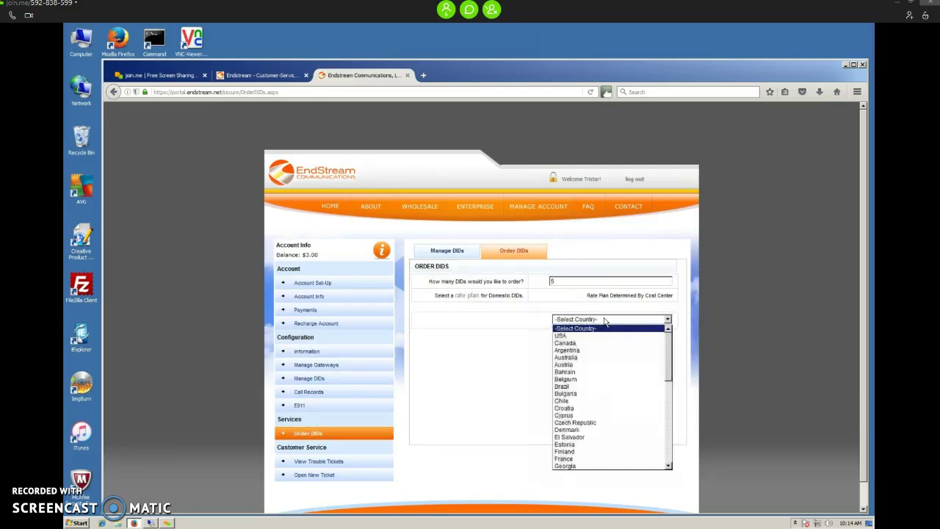
left_click(596, 336)
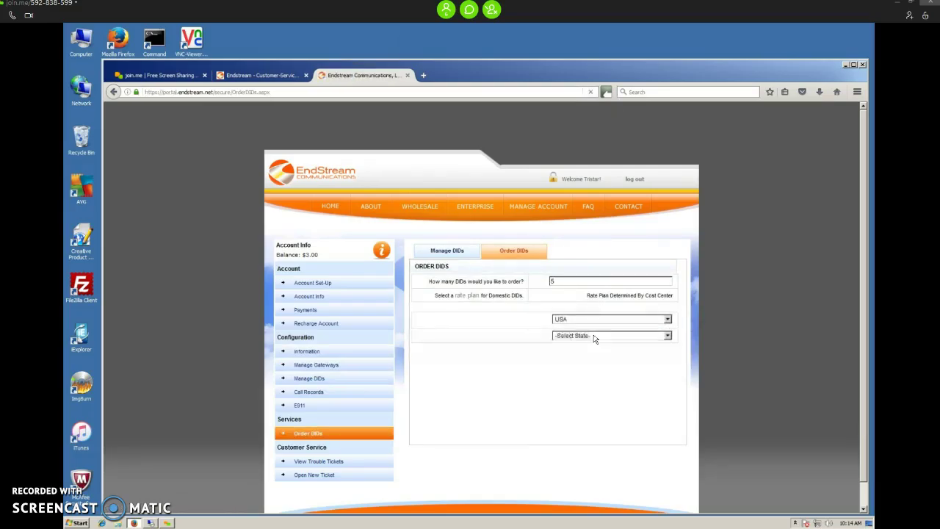
left_click(596, 335)
scroll(600, 397, "down", 2)
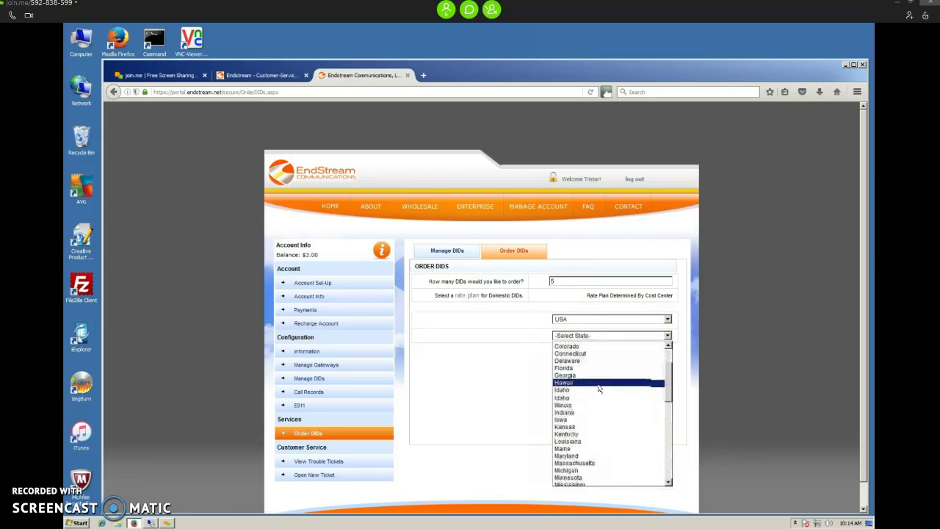
scroll(597, 431, "down", 4)
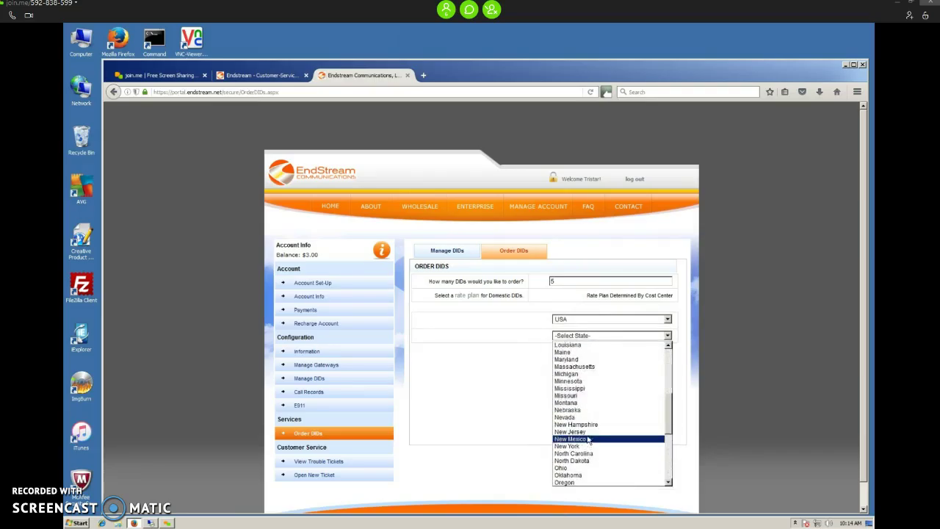
left_click(587, 432)
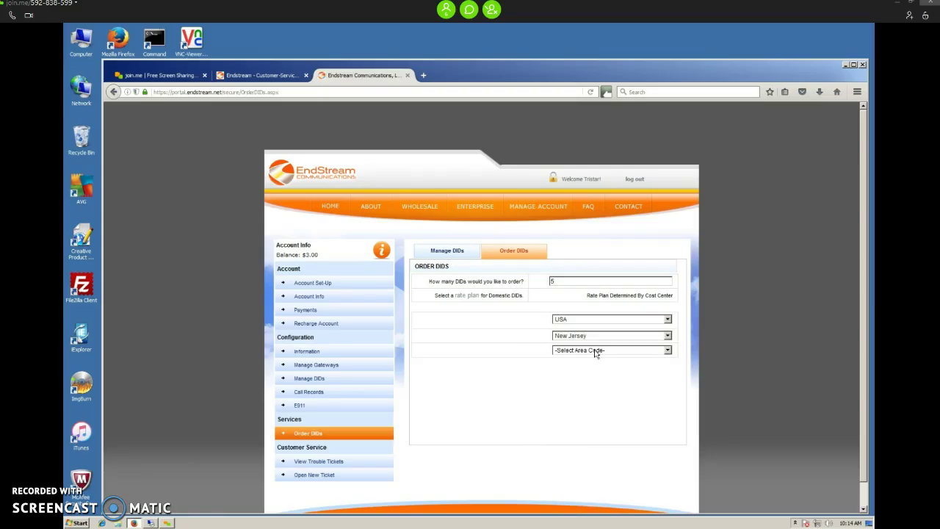
left_click(596, 352)
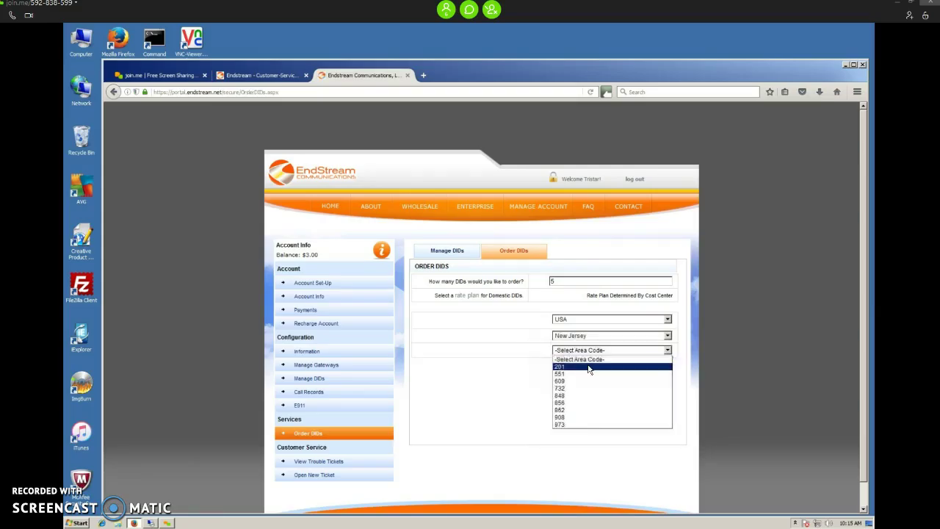
left_click(591, 365)
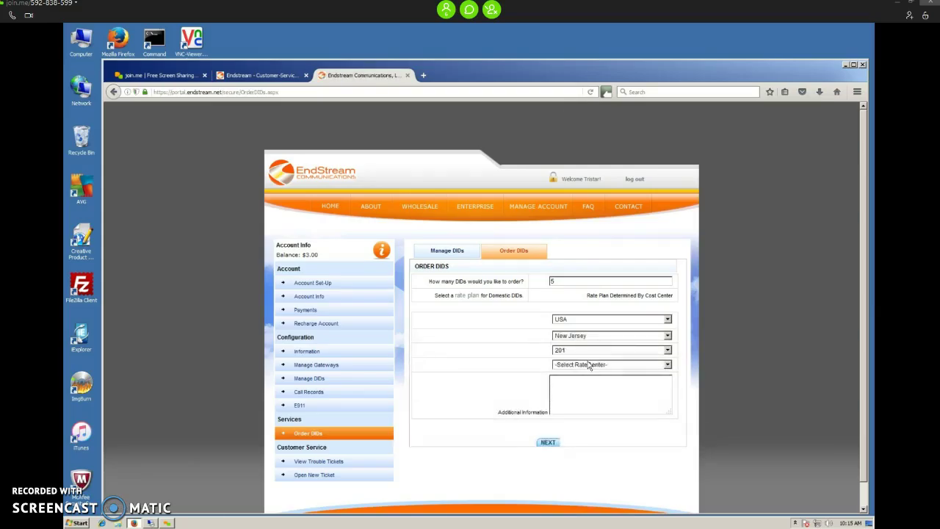
left_click(588, 364)
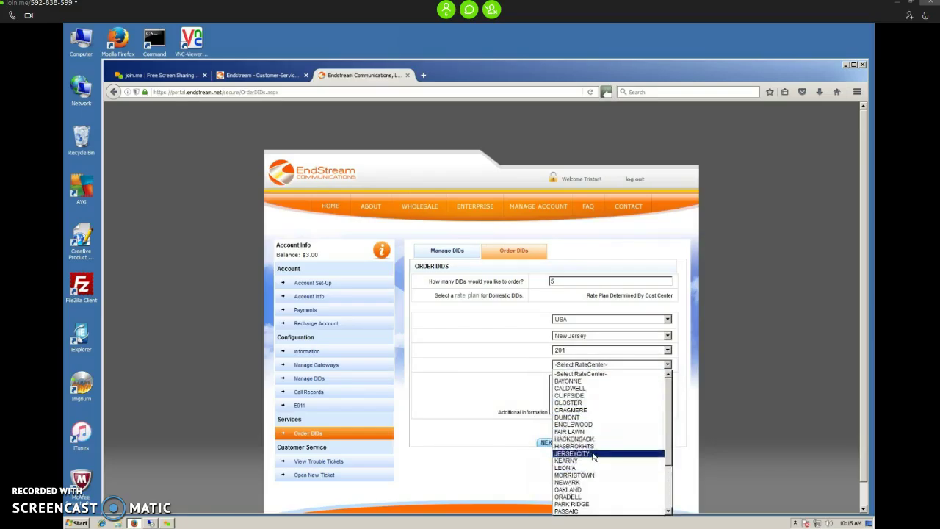
left_click(587, 452)
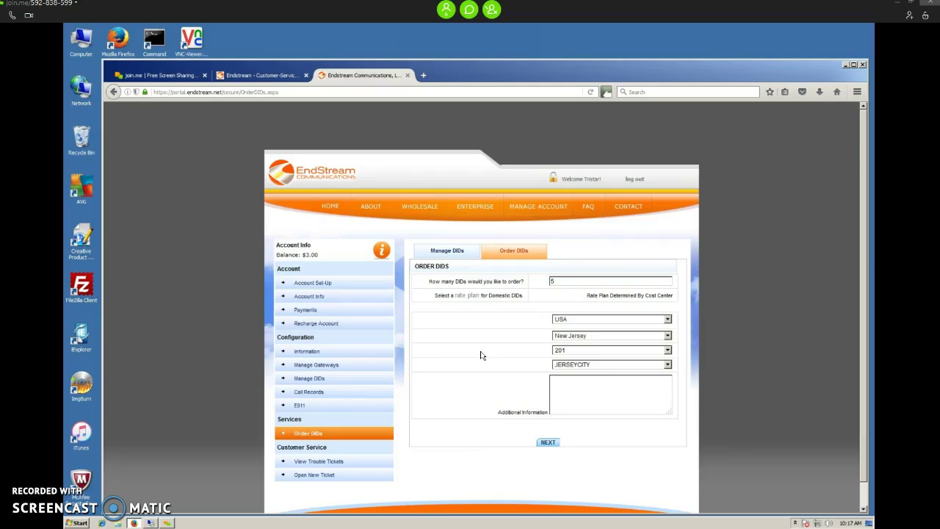
Open a new blank browser tab beside the completed DID order.
left_click(431, 79)
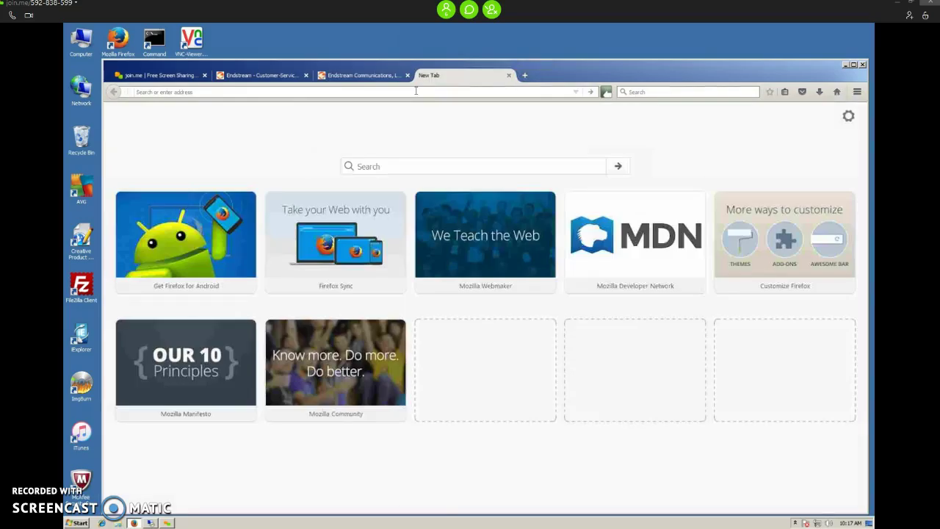
type("http://208.85.248")
key("BackSpace")
key("BackSpace")
type("50.18")
key("Return")
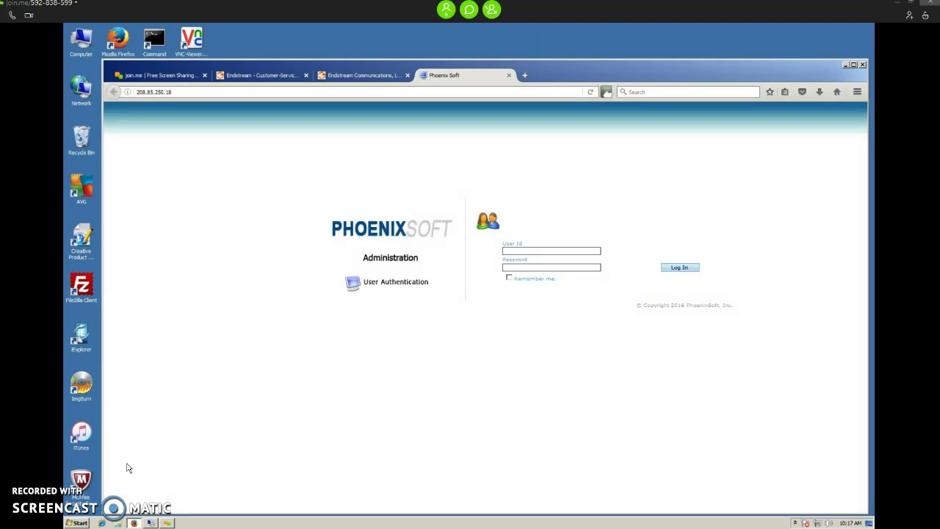
Minimize the EndStream stats window and select the stored password line in the Notepad config notes.
left_click(150, 523)
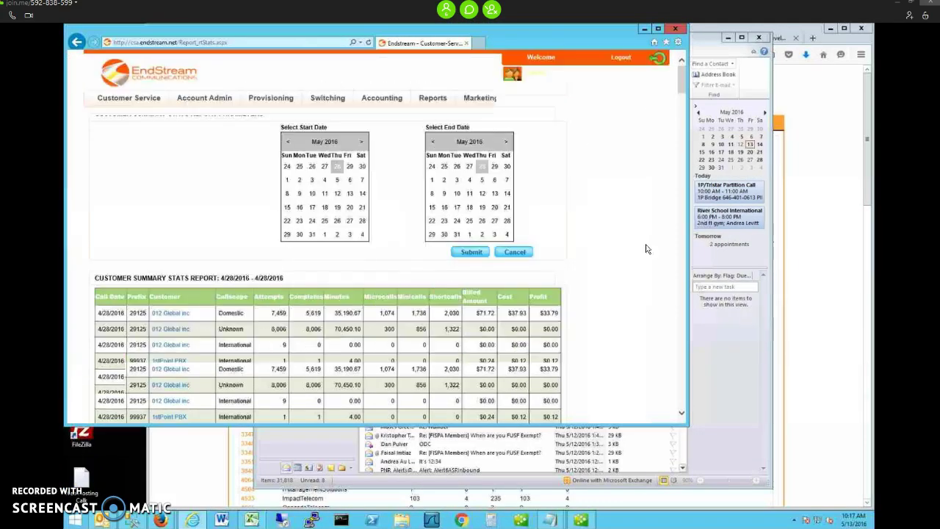
left_click(644, 30)
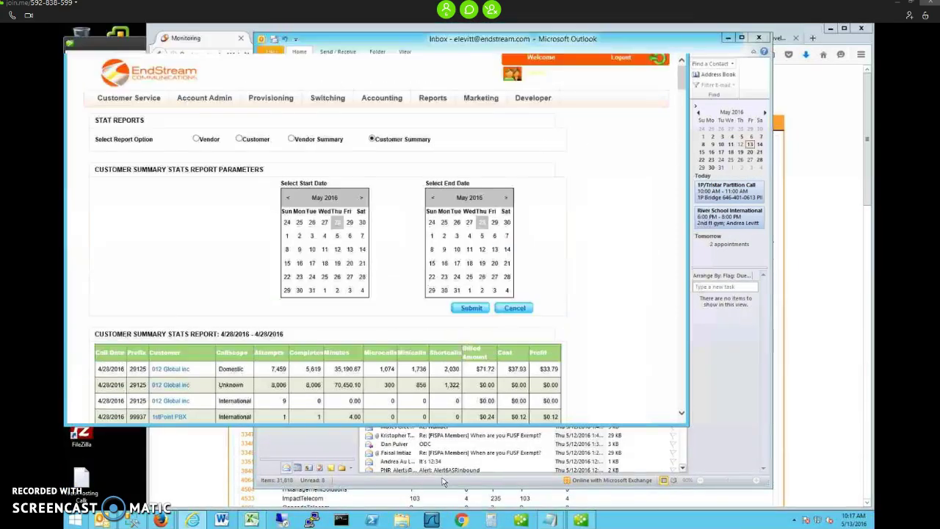
mouse_move(549, 521)
left_click(510, 471)
left_click_drag(165, 299, 108, 299)
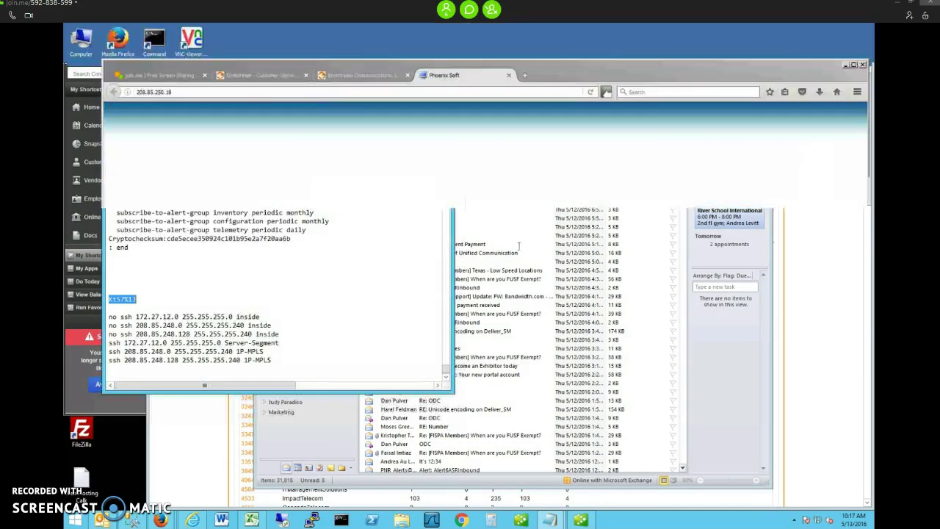
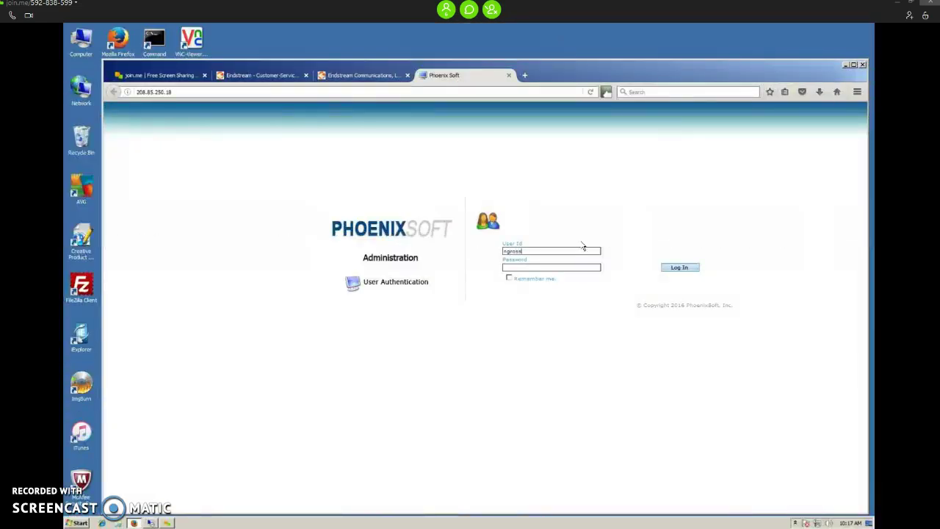
Sign in to PhoenixSoft administration with the admin user ID and the pasted password.
left_click(571, 266)
key("ctrl+v")
left_click(682, 267)
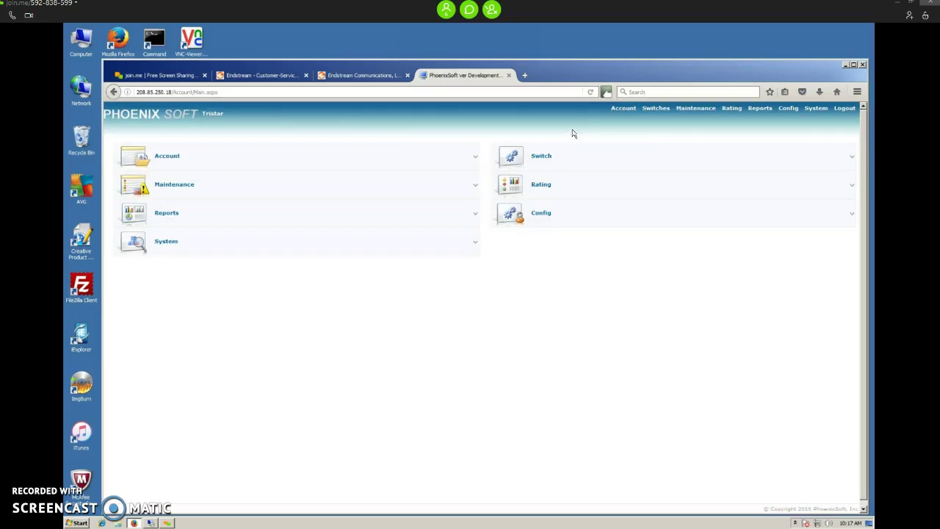
mouse_move(621, 110)
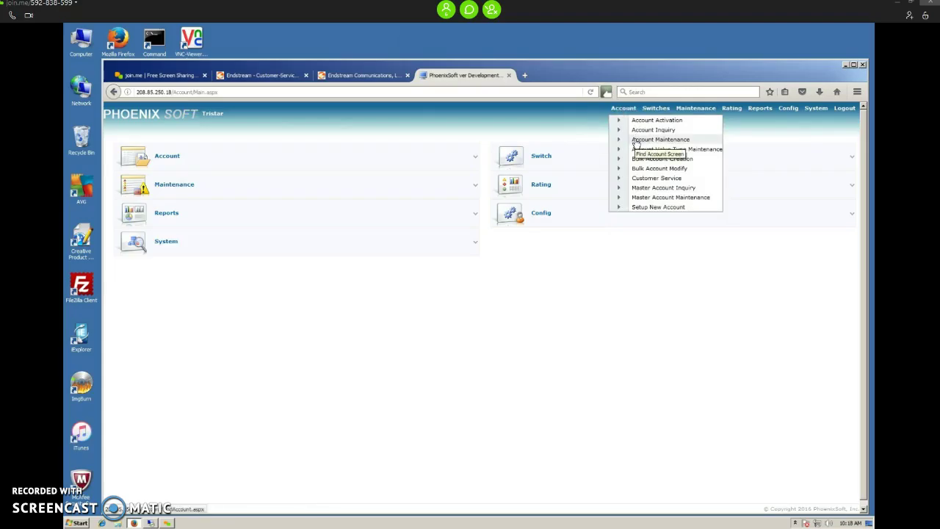
Search Account Maintenance for category TRI and open the TRI ITSP Template account.
left_click(634, 141)
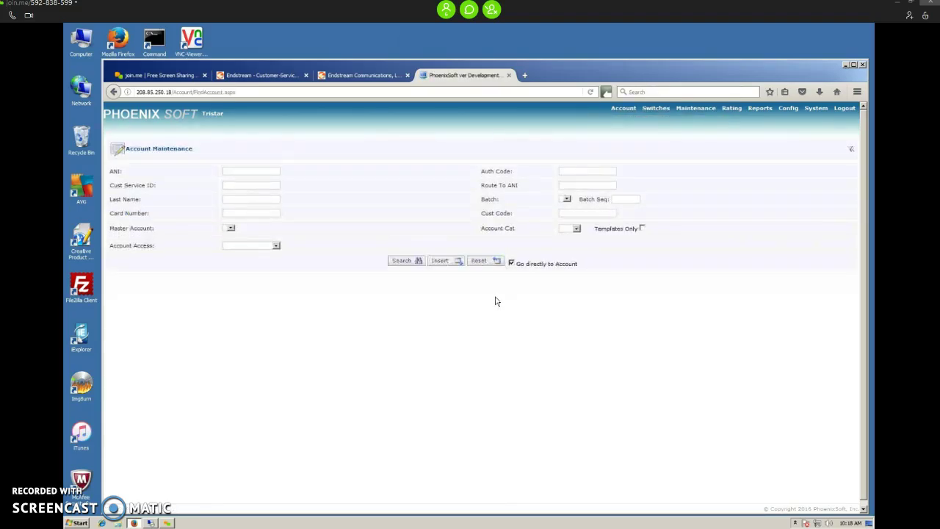
left_click(577, 230)
left_click(570, 242)
left_click(416, 261)
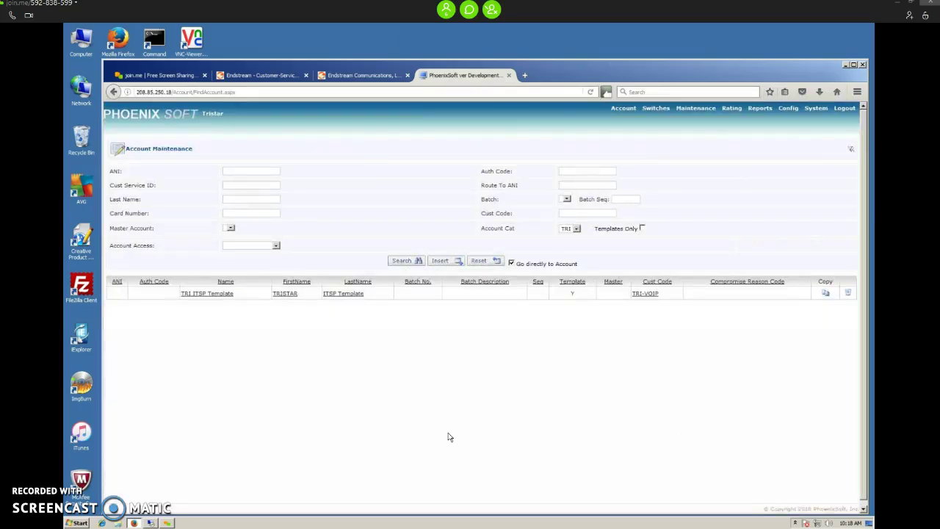
left_click(193, 295)
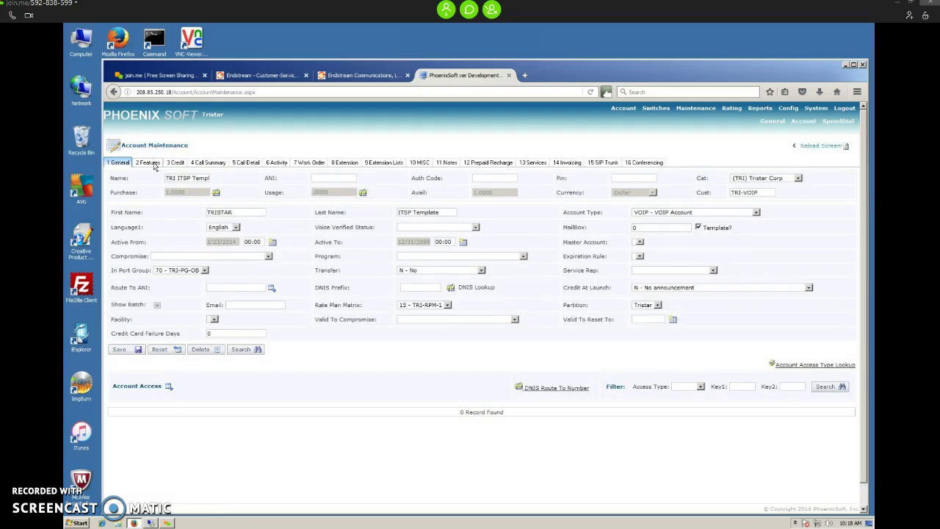
On the Features tab, change Max Simultaneous Calls from 1 to 10.
left_click(149, 163)
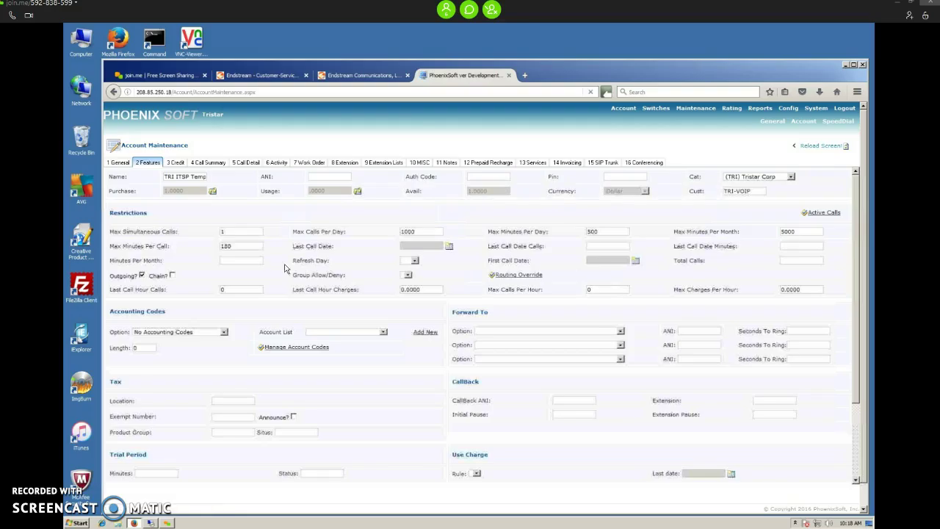
double_click(233, 245)
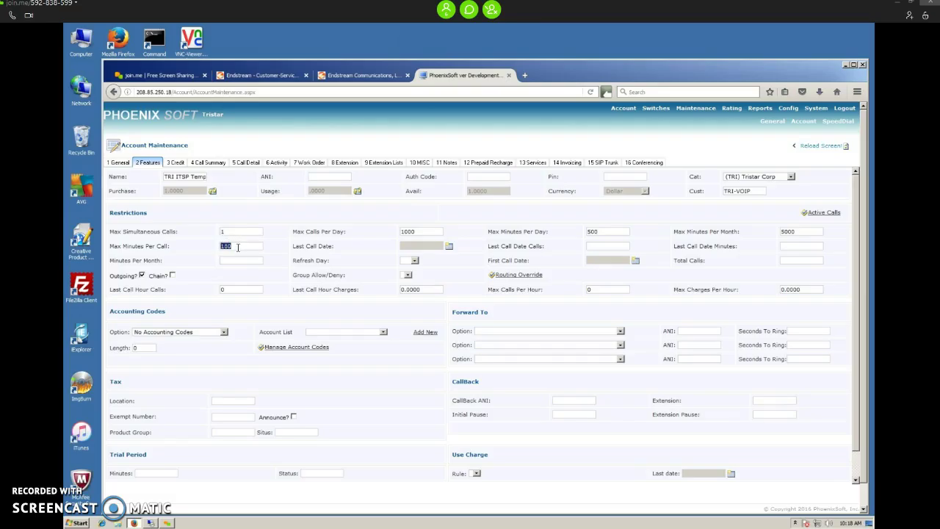
mouse_move(239, 246)
left_mouse_down()
mouse_move(224, 245)
mouse_move(253, 249)
left_mouse_up()
double_click(236, 231)
left_click(235, 230)
type("07")
key("BackSpace")
scroll(418, 411, "down", 1)
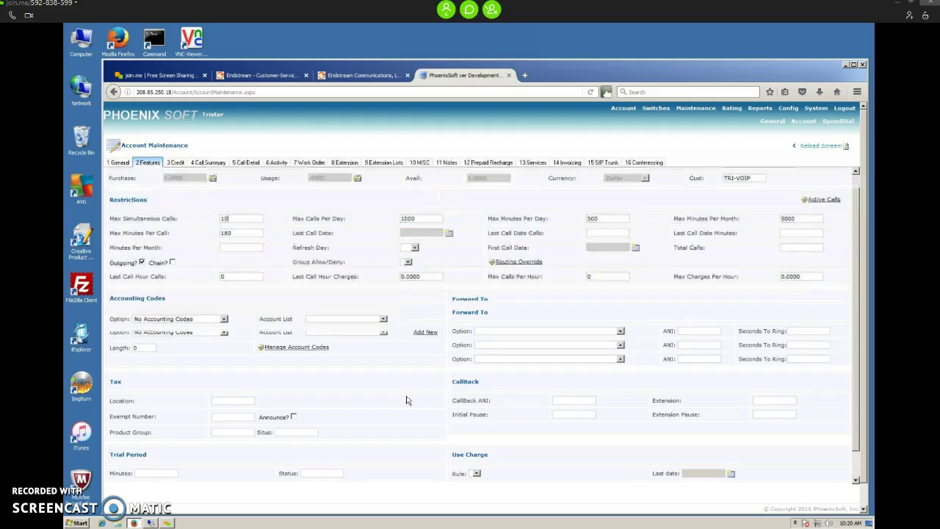
scroll(433, 474, "down", 1)
Save the account, then check the 1000 calls-per-day and 500 daily minute values.
left_click(450, 463)
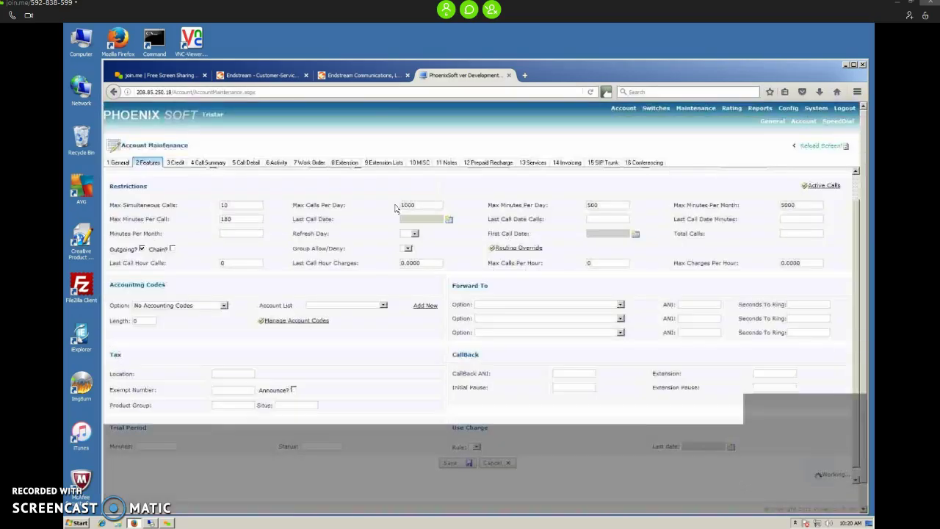
double_click(426, 205)
left_click(426, 205)
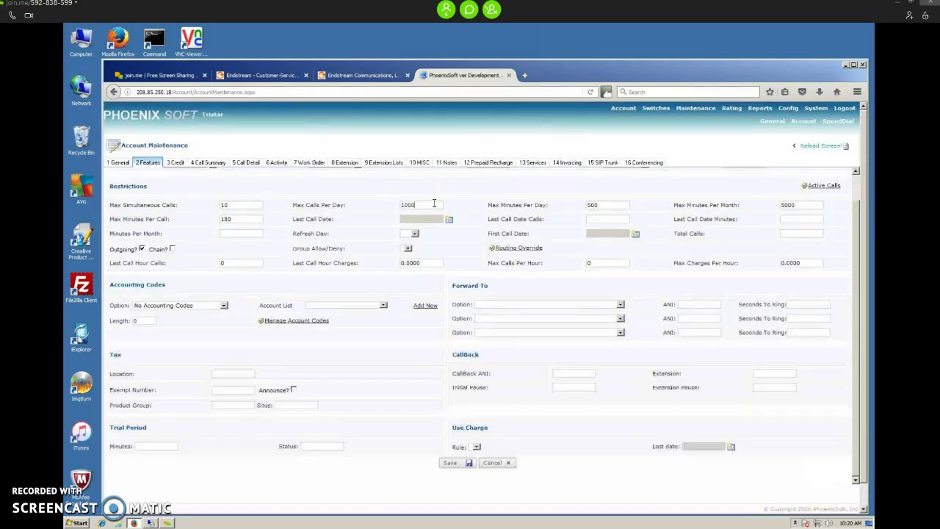
double_click(612, 204)
left_click(601, 206)
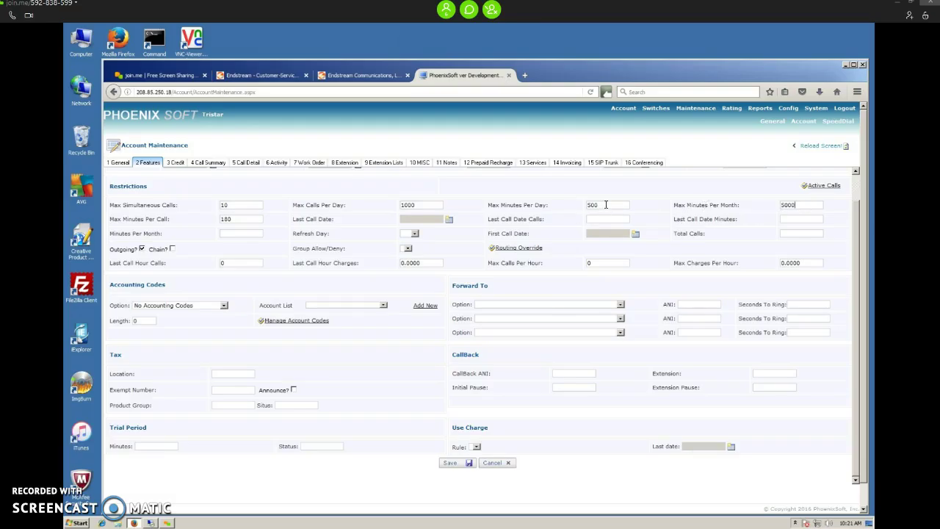
Set Max Minutes Per Month to 10000 and return Max Minutes Per Day to 500.
double_click(589, 207)
type("1000")
left_click_drag(808, 206, 761, 207)
type("2000")
key("BackSpace")
key("BackSpace")
key("BackSpace")
key("BackSpace")
type("10000")
left_click_drag(796, 205, 735, 207)
left_click(799, 205)
left_click_drag(612, 204, 571, 209)
type("500")
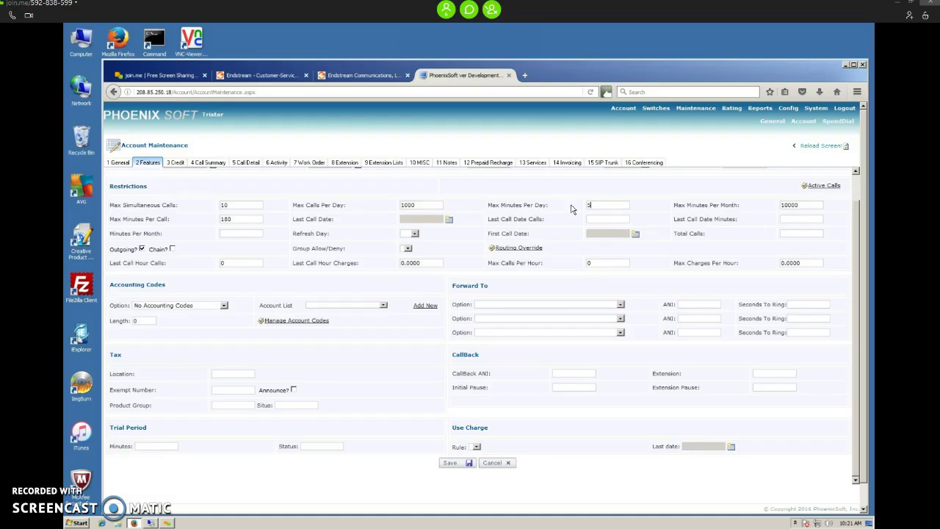